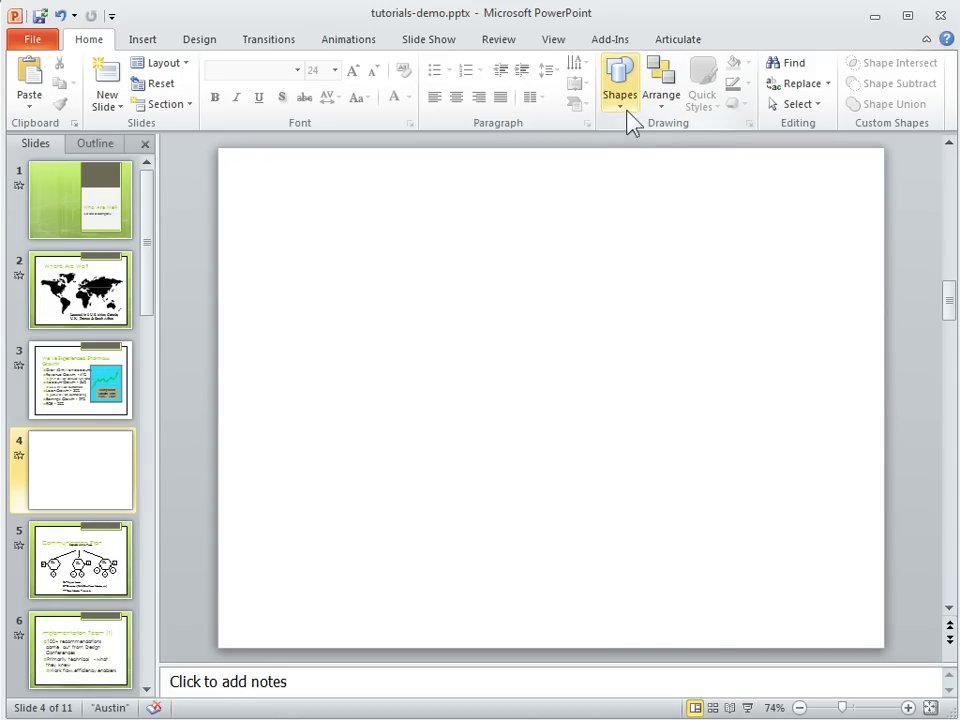
Draw a rounded square on the left side of the empty slide.
click(626, 108)
click(702, 146)
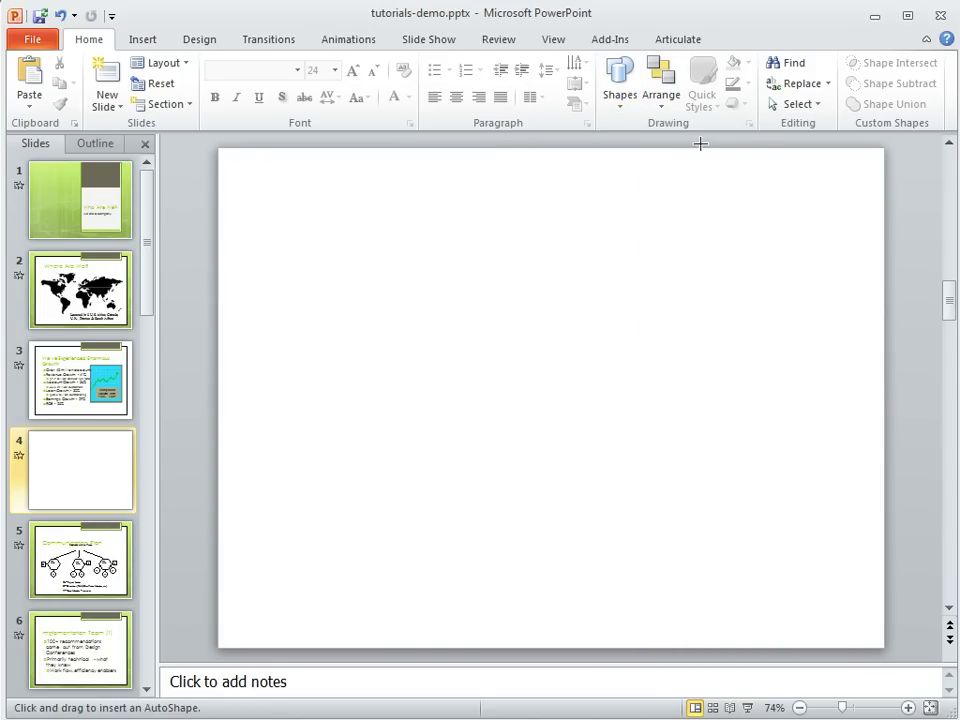
mouse_move(354, 306)
mouse_down()
mouse_move(450, 441)
mouse_move(550, 487)
mouse_up()
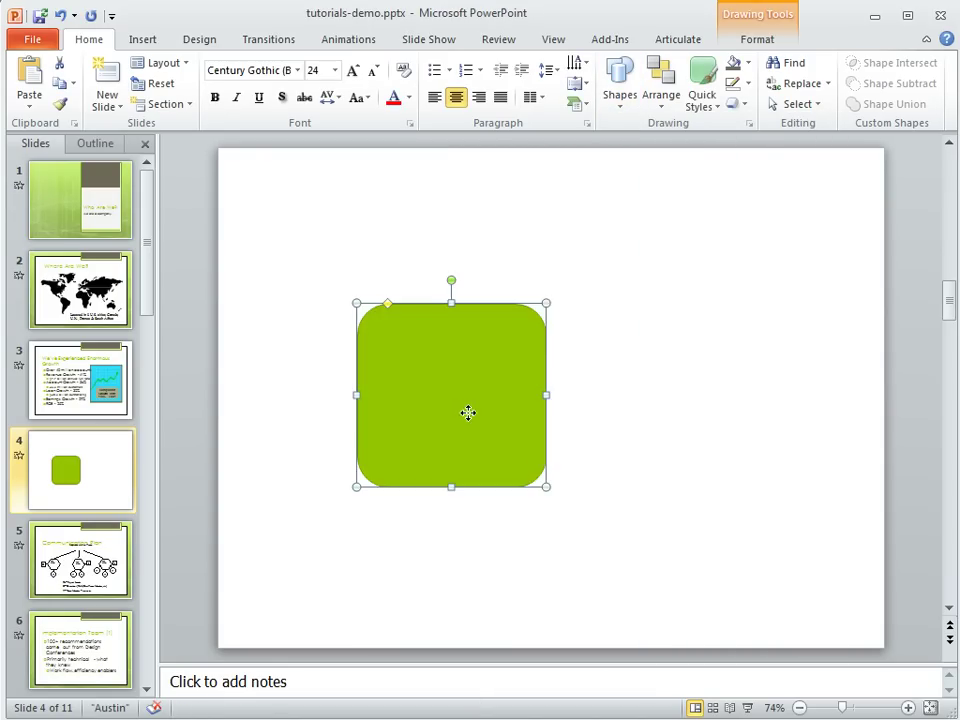
drag(467, 411, 483, 377)
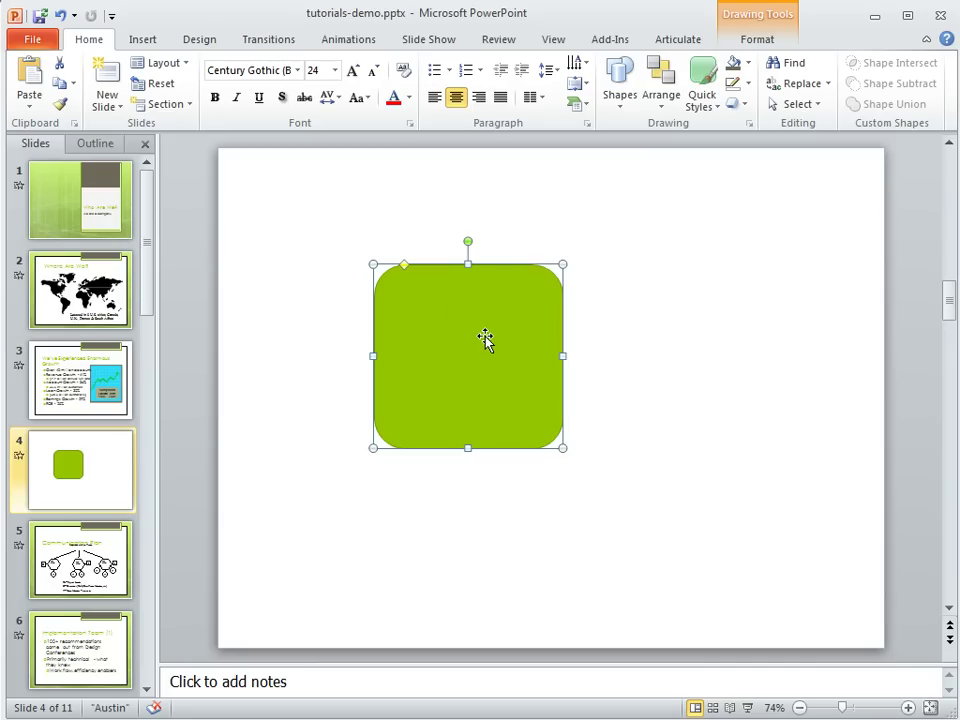
Apply a glossy orange shape style to the rounded square.
click(757, 36)
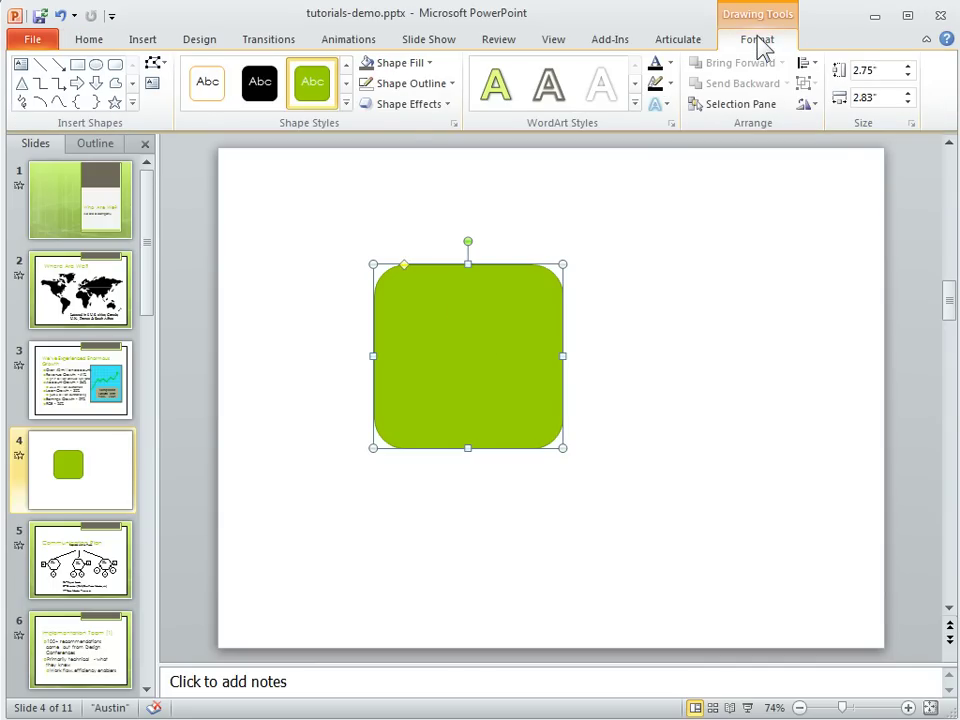
click(349, 115)
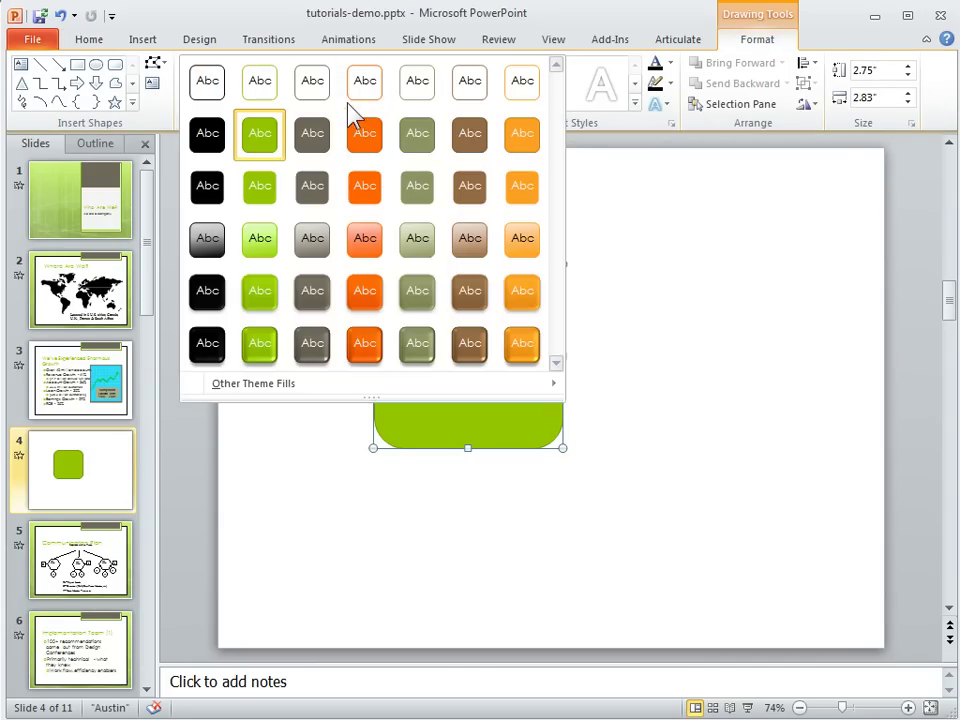
click(365, 350)
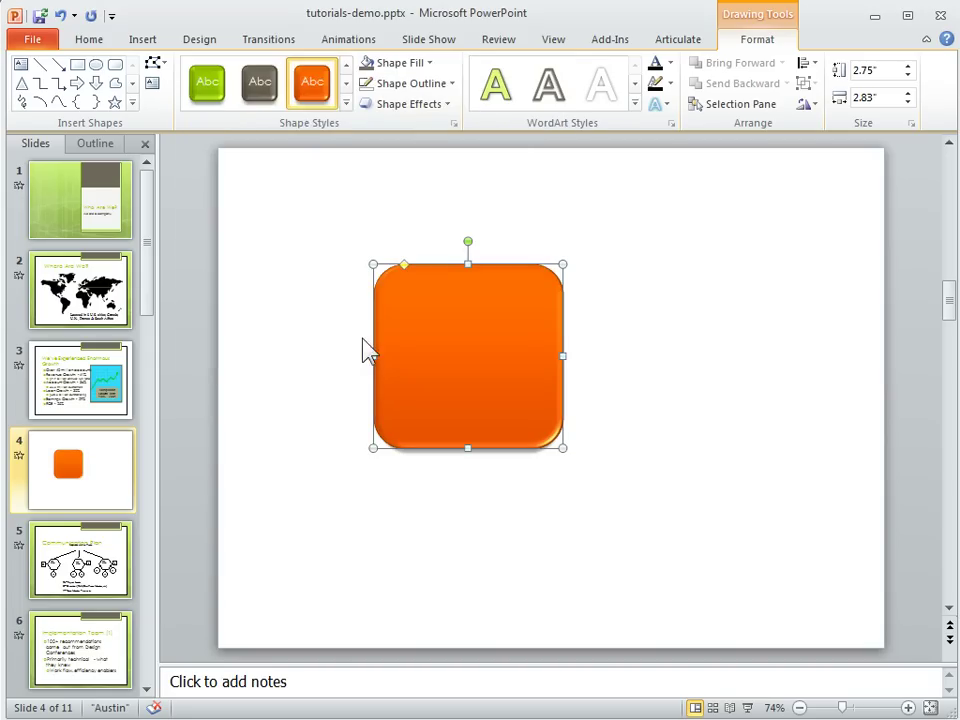
click(671, 472)
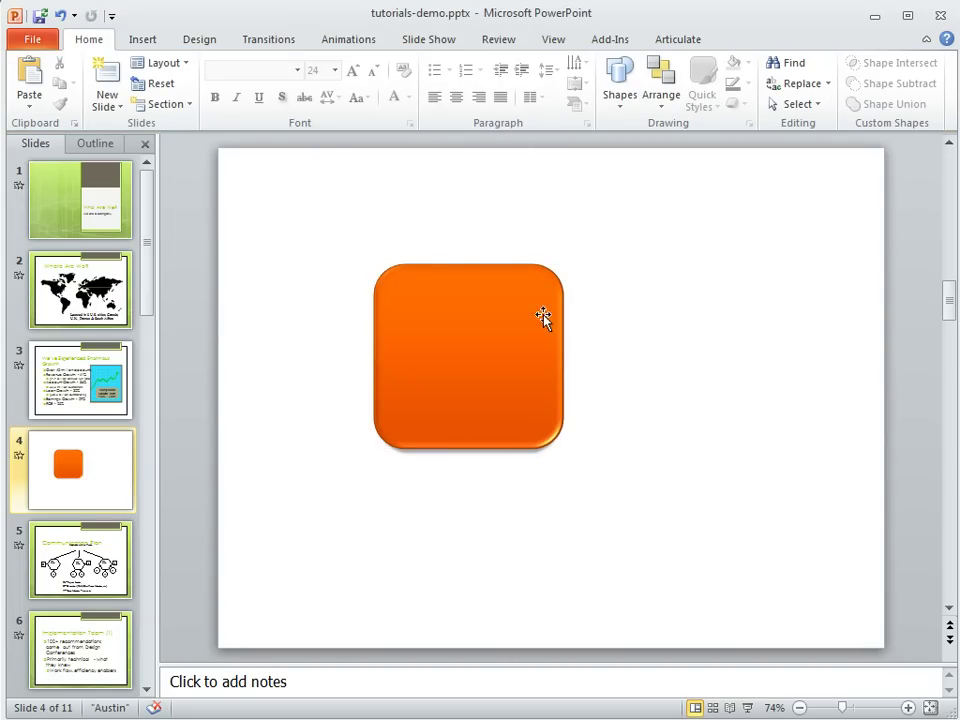
Add the first Reflection variation to the square and move it up-left.
click(497, 374)
click(448, 106)
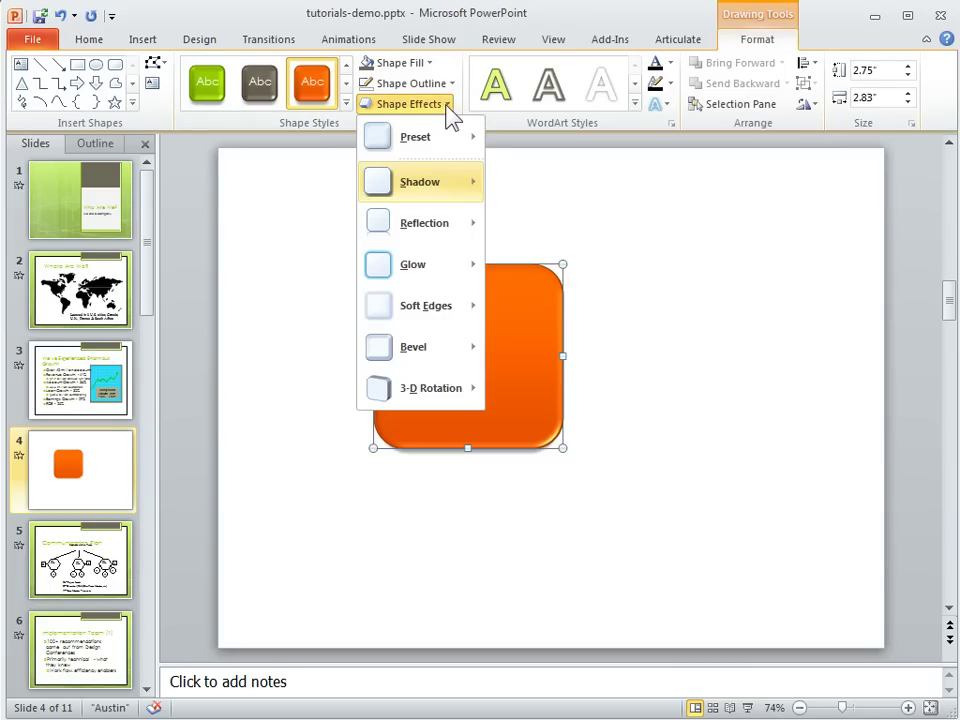
mouse_move(414, 226)
click(519, 336)
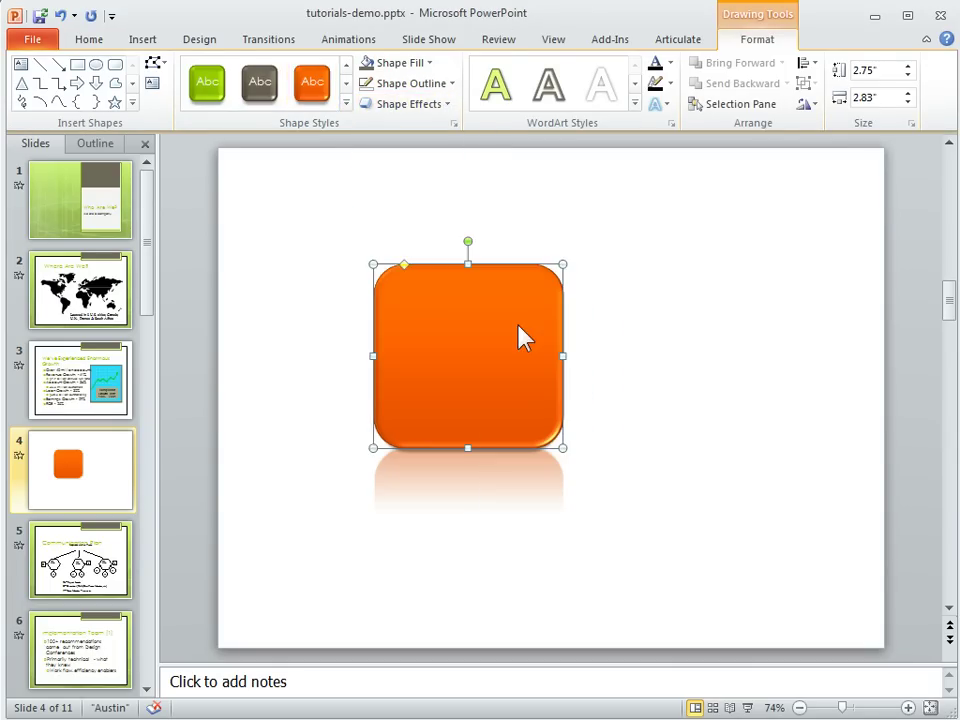
click(707, 444)
drag(502, 391, 437, 367)
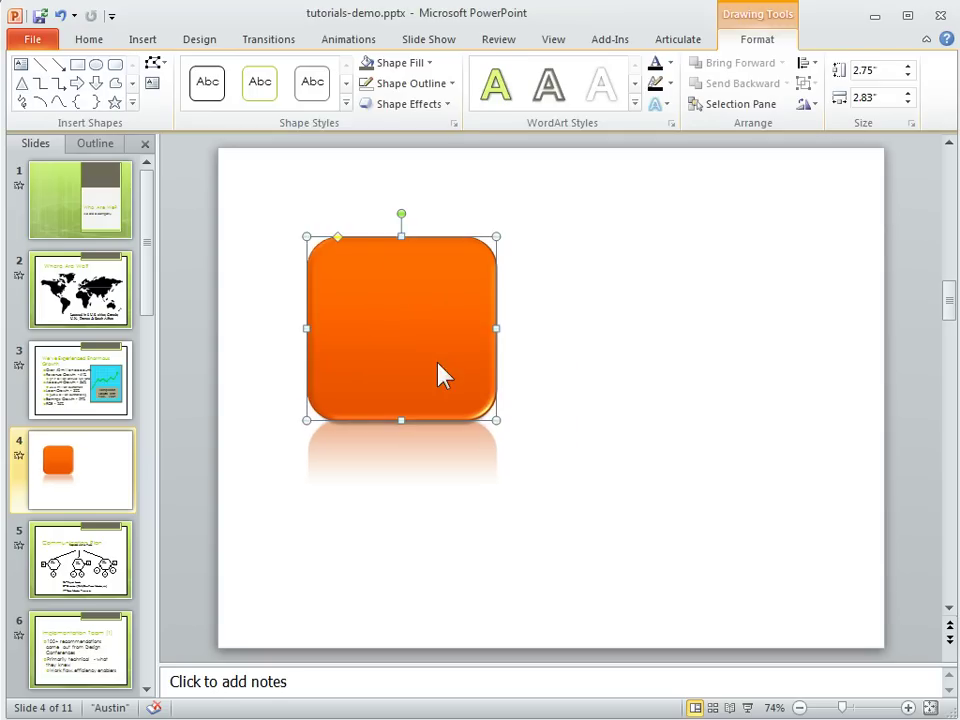
click(640, 393)
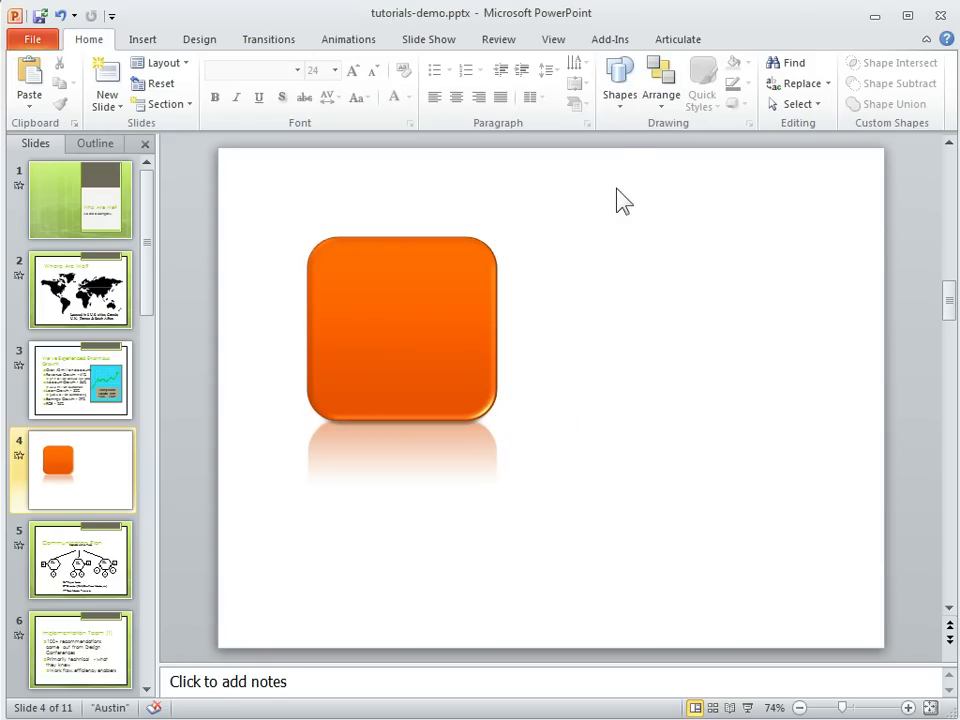
Draw a Cross shape right of the orange square and thin its arms with the adjustment handle.
click(625, 115)
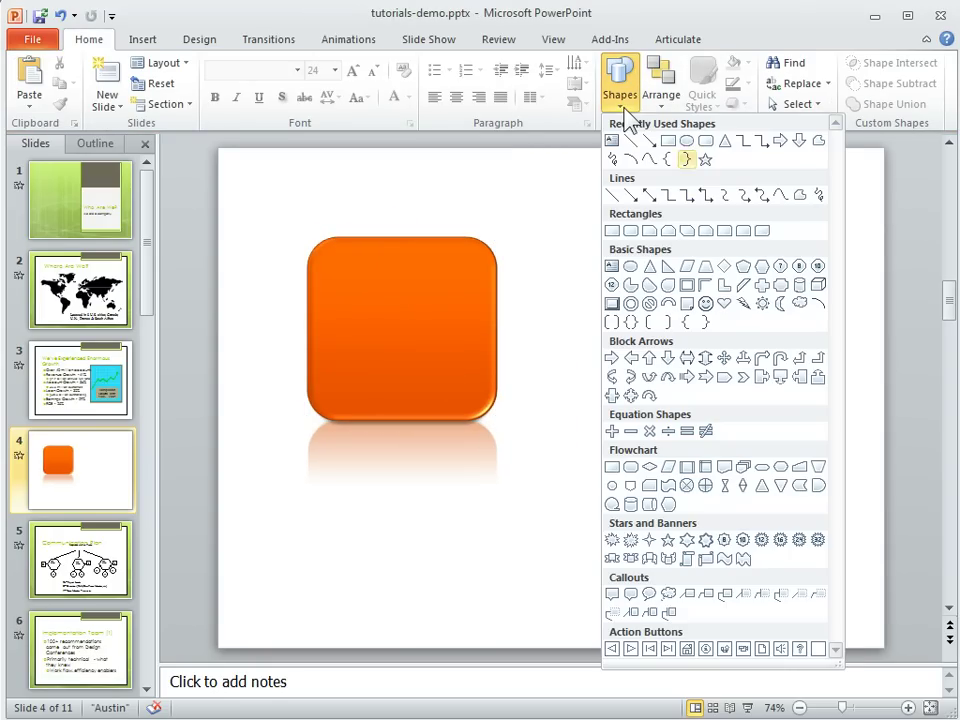
click(762, 285)
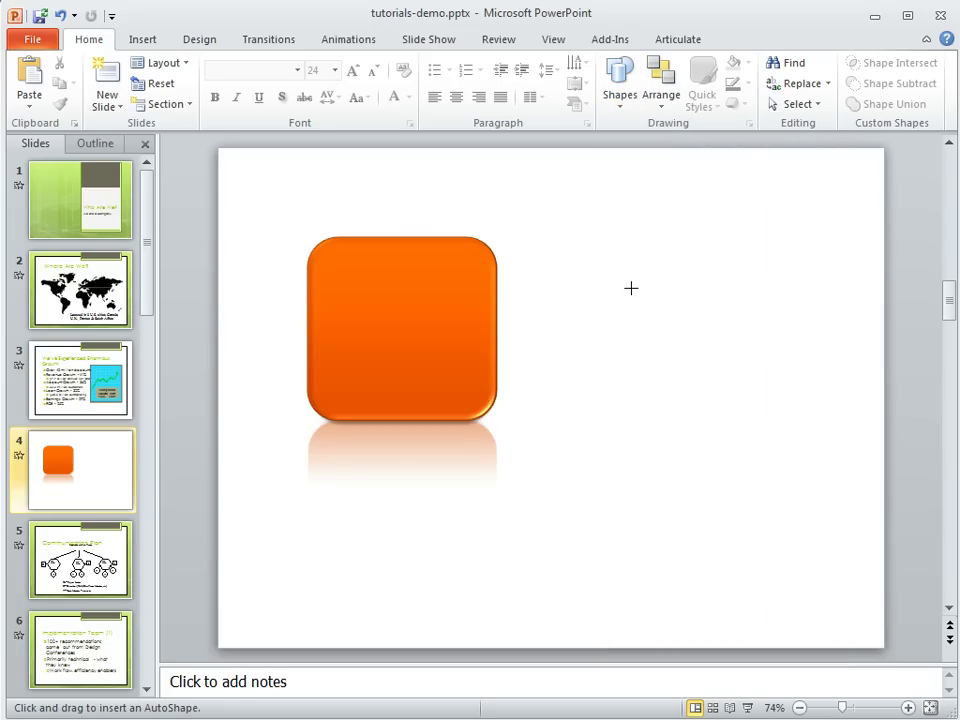
mouse_move(631, 288)
mouse_down()
mouse_move(720, 404)
mouse_move(767, 425)
mouse_up()
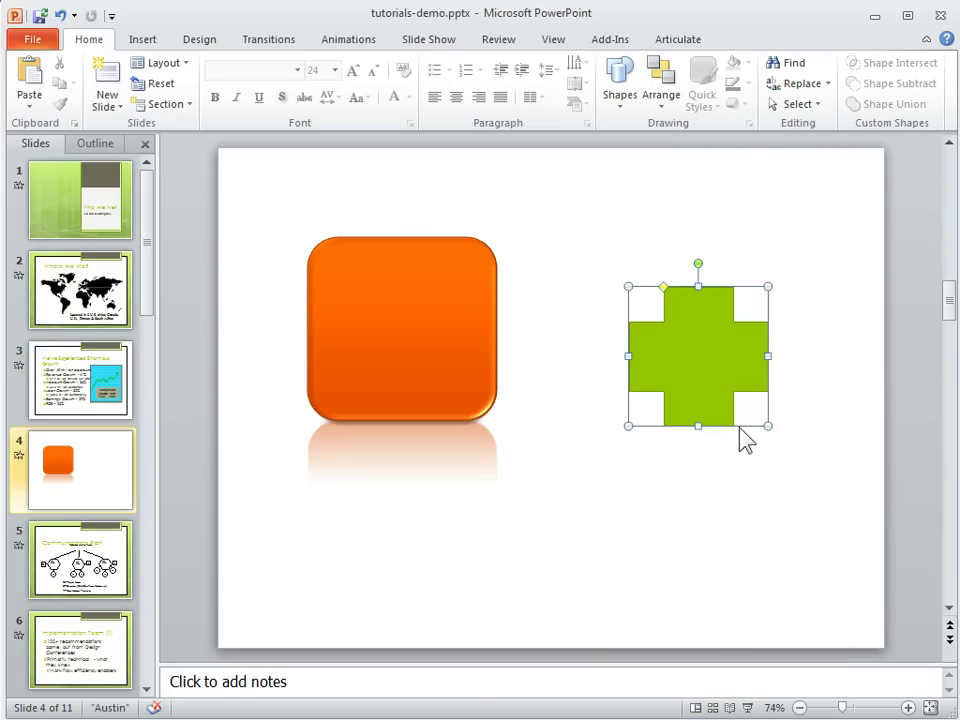
drag(664, 289, 674, 300)
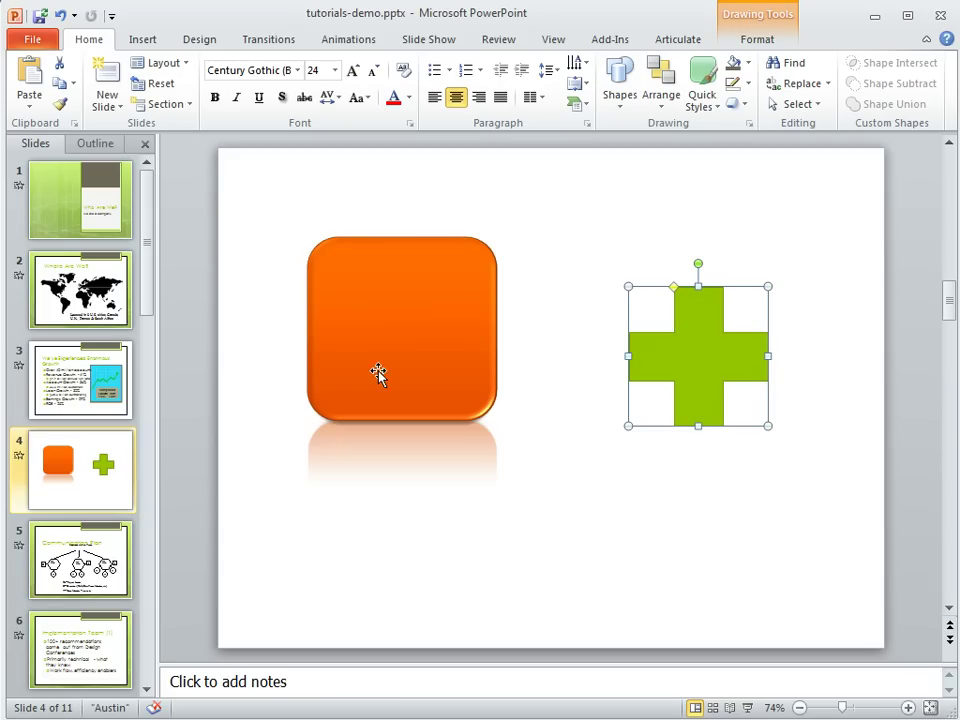
click(551, 266)
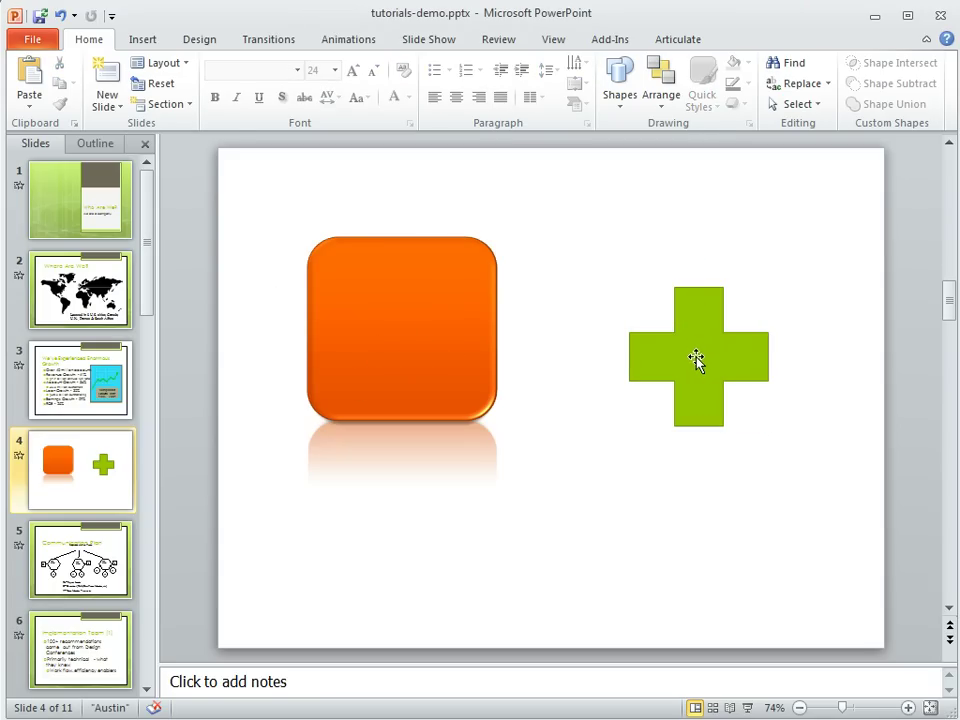
Copy the square's orange reflected formatting onto the cross with Format Painter.
click(422, 303)
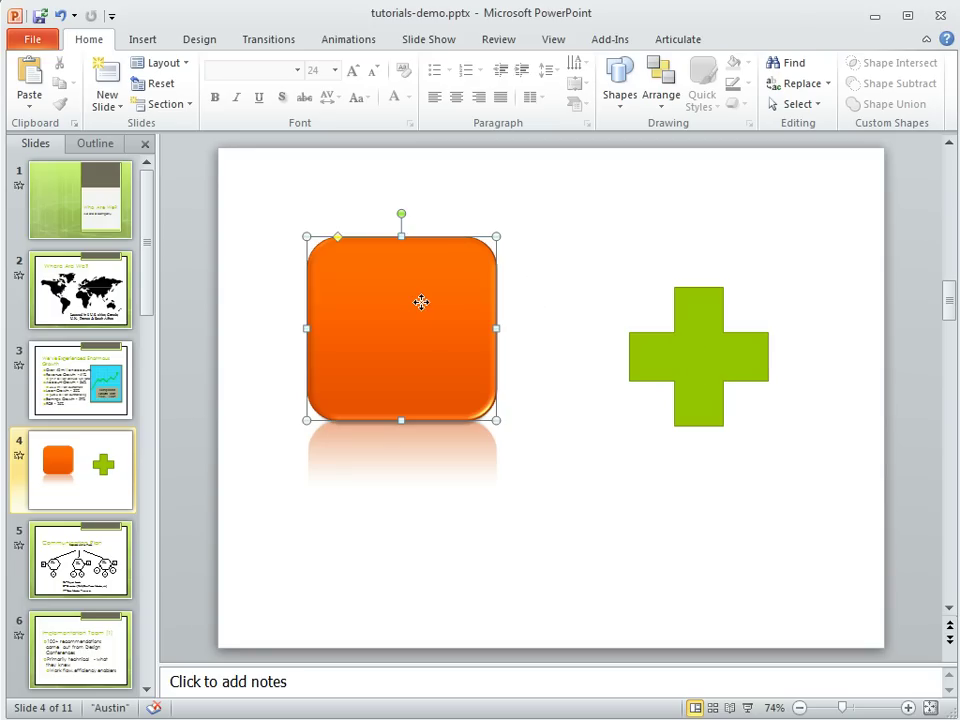
click(62, 104)
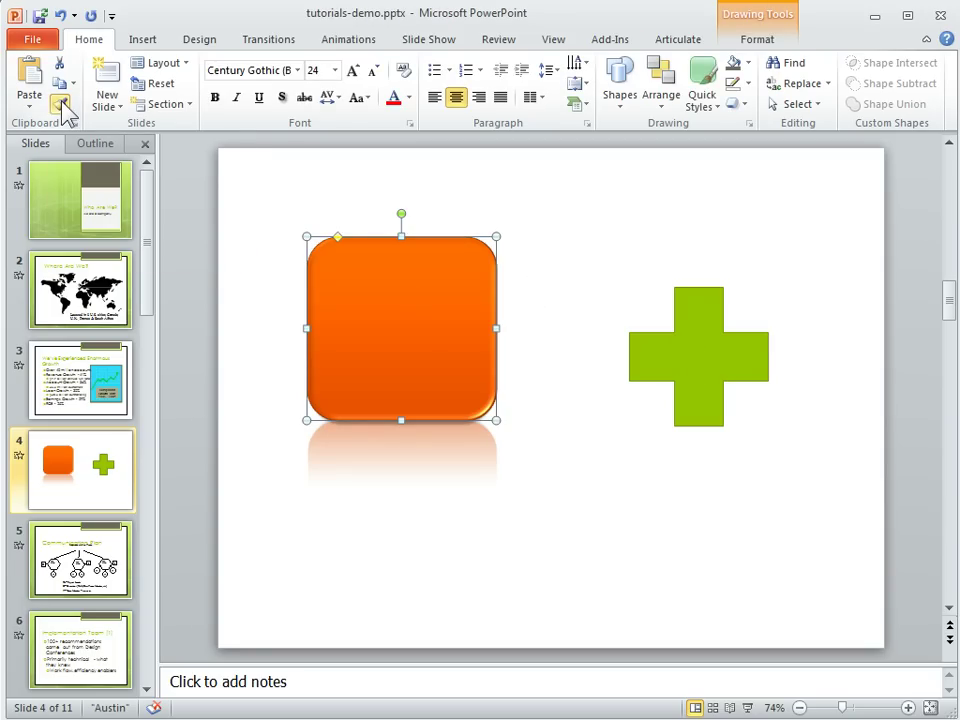
click(704, 342)
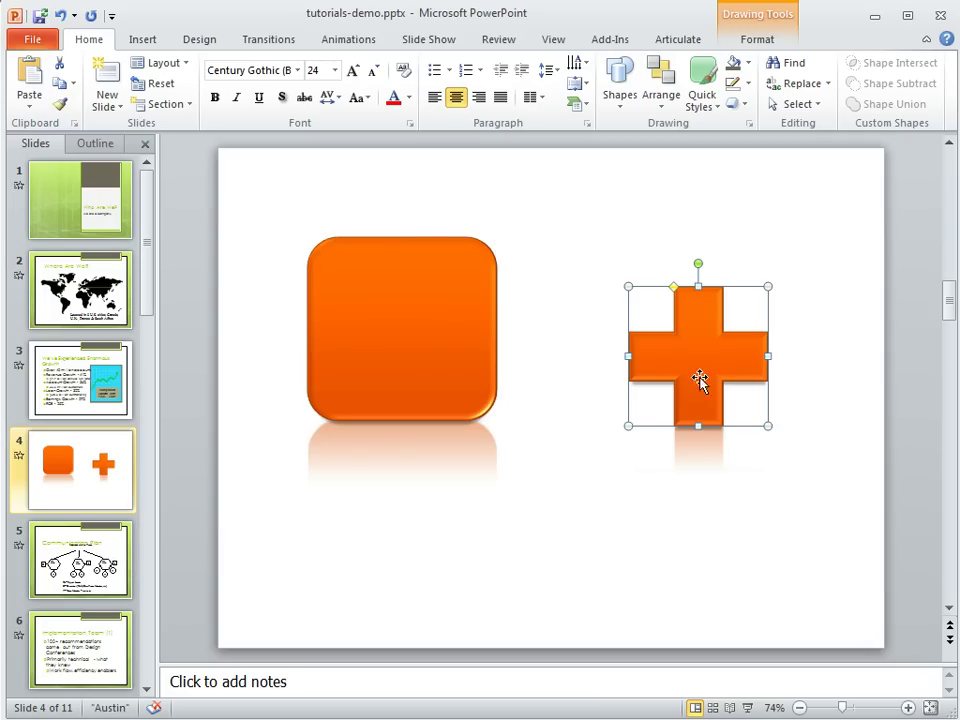
click(793, 550)
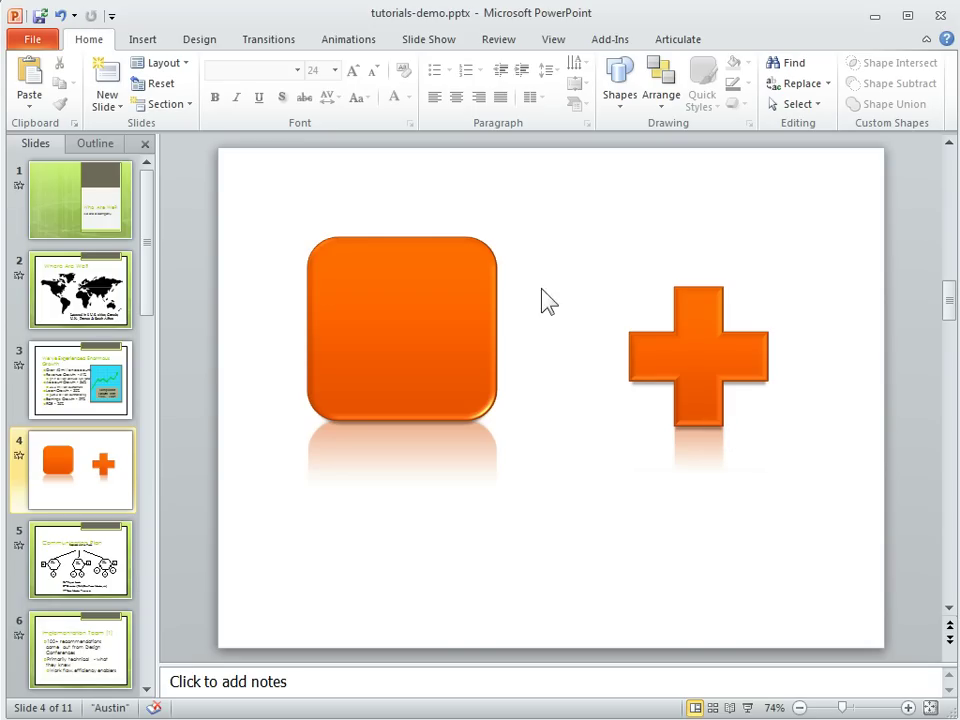
Nudge the orange cross slightly, then select the rounded square.
click(715, 348)
drag(715, 348, 716, 350)
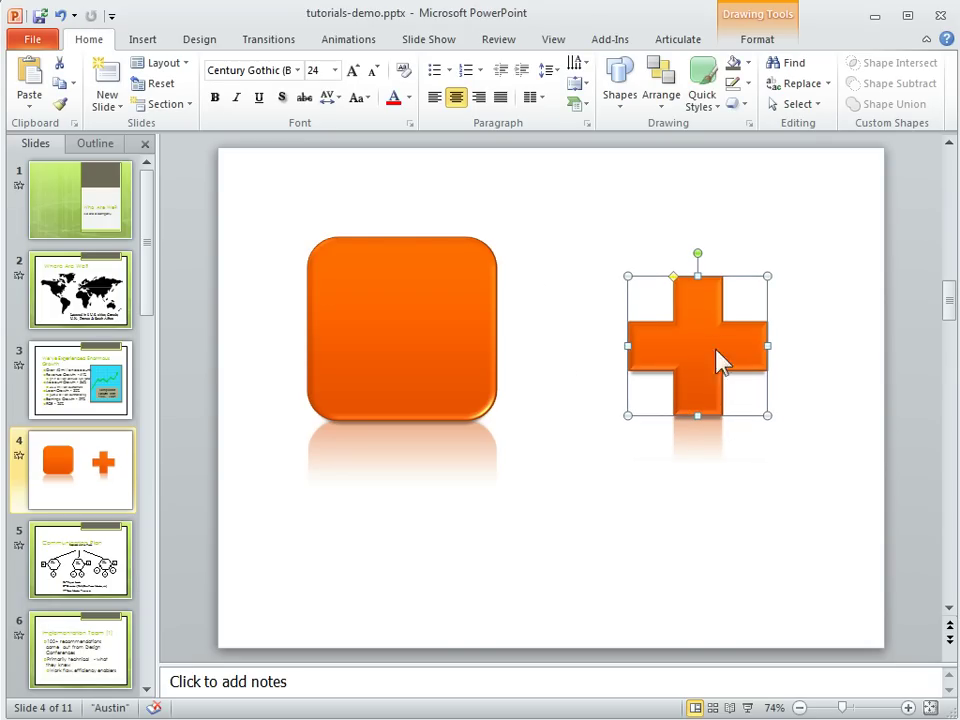
click(411, 302)
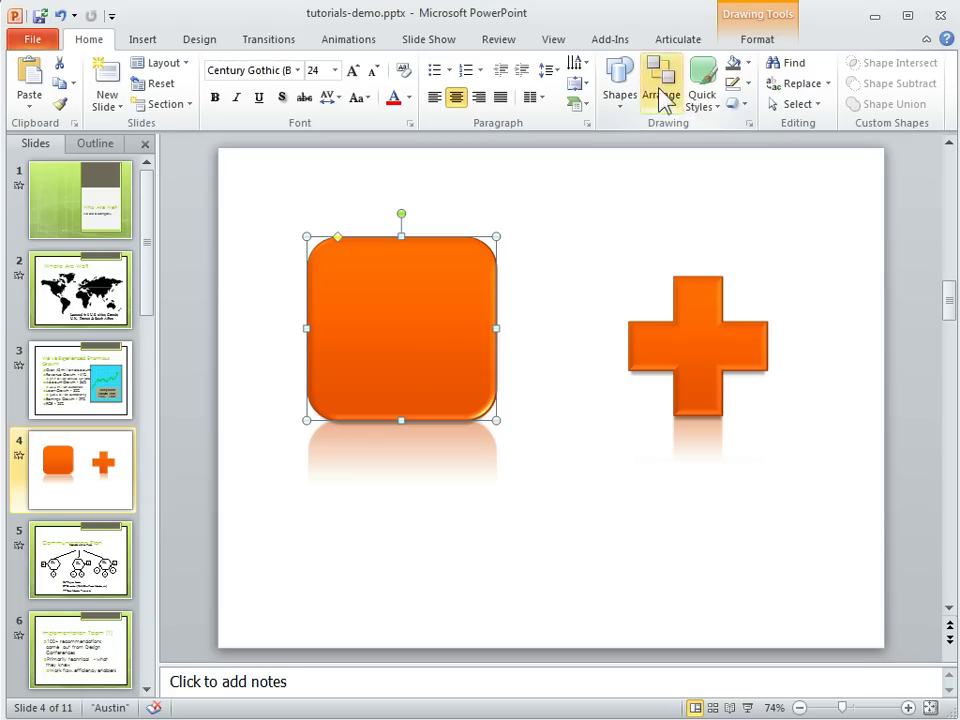
Give the rounded square a Fly In entrance animation.
click(344, 42)
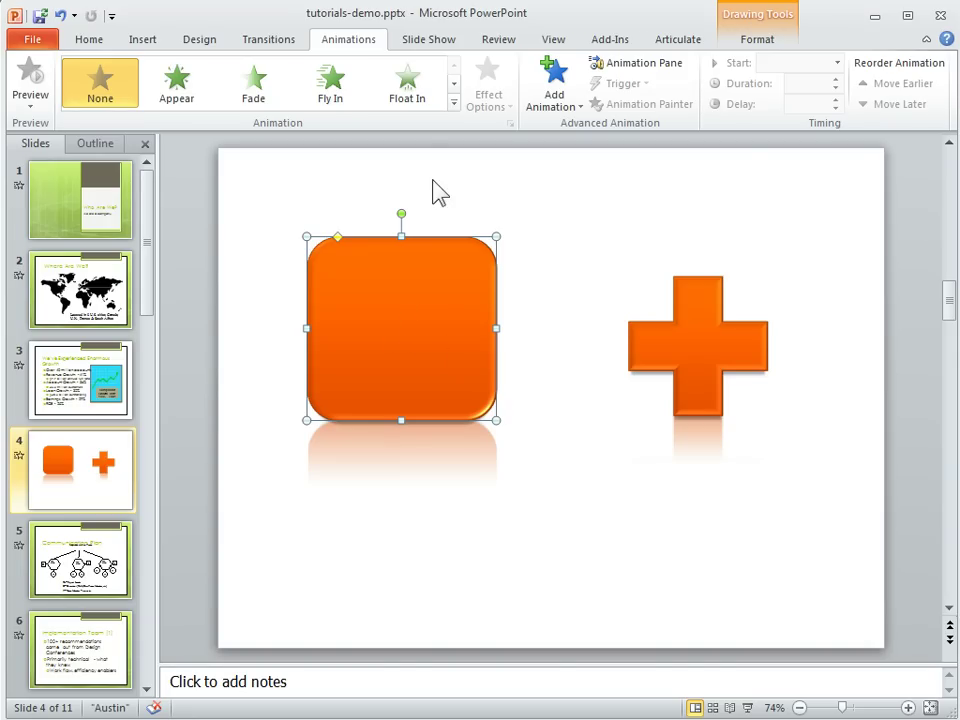
click(454, 104)
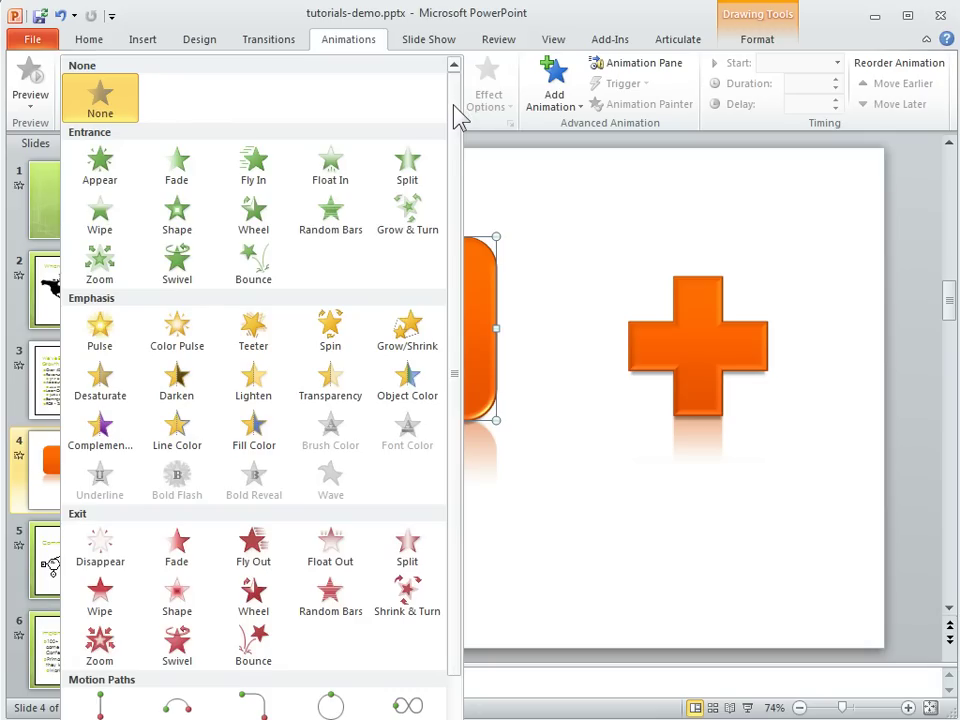
click(266, 170)
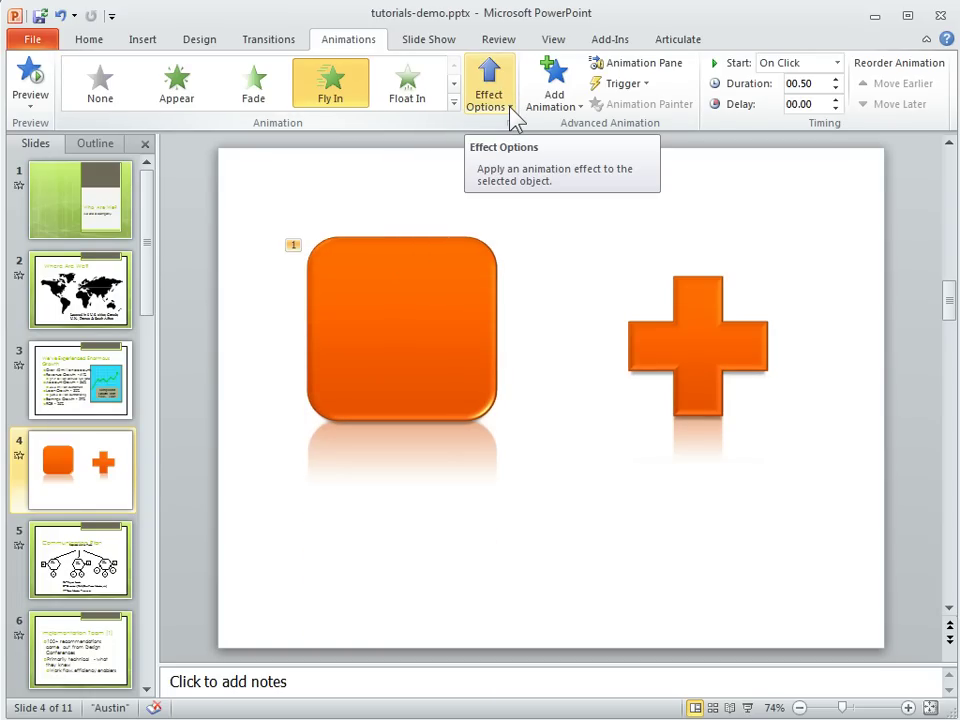
click(457, 104)
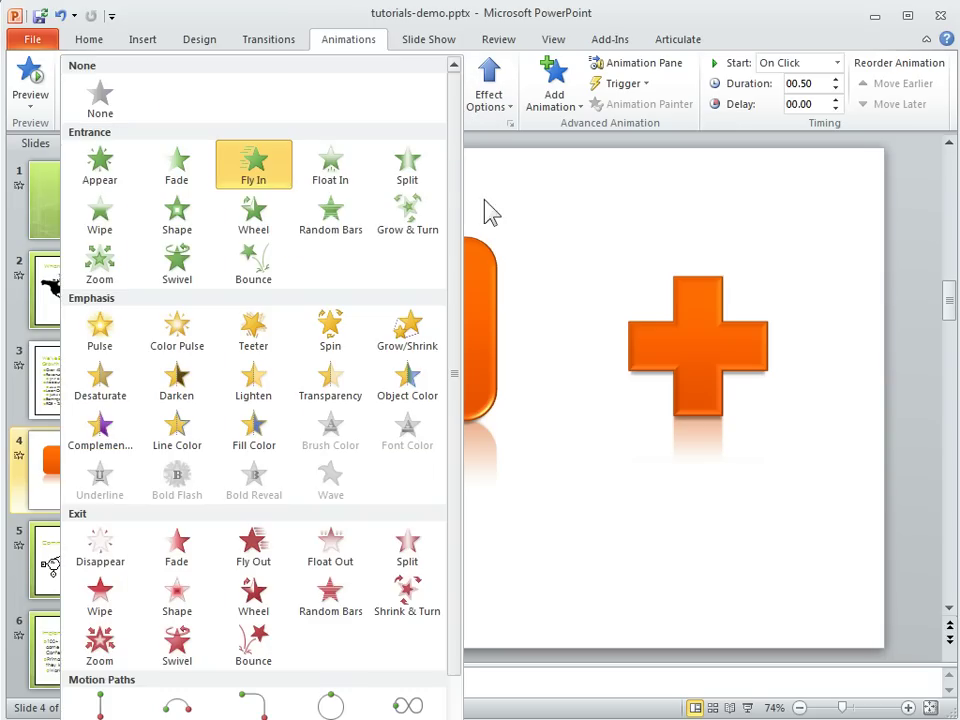
click(529, 238)
Add a Teeter emphasis and a Fly Out exit to the square.
click(553, 83)
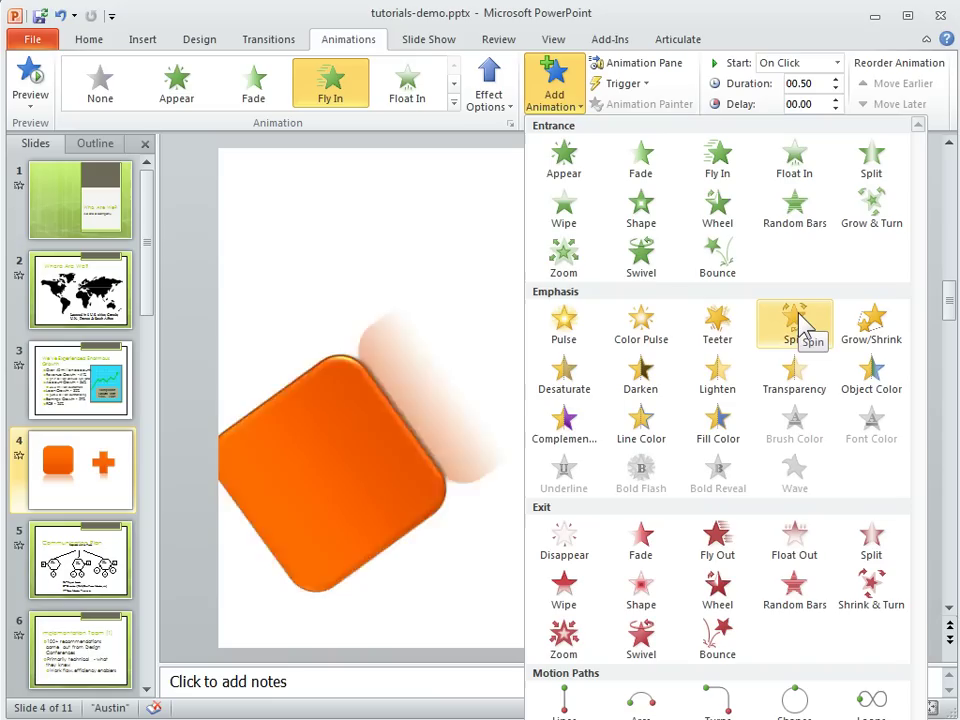
click(718, 325)
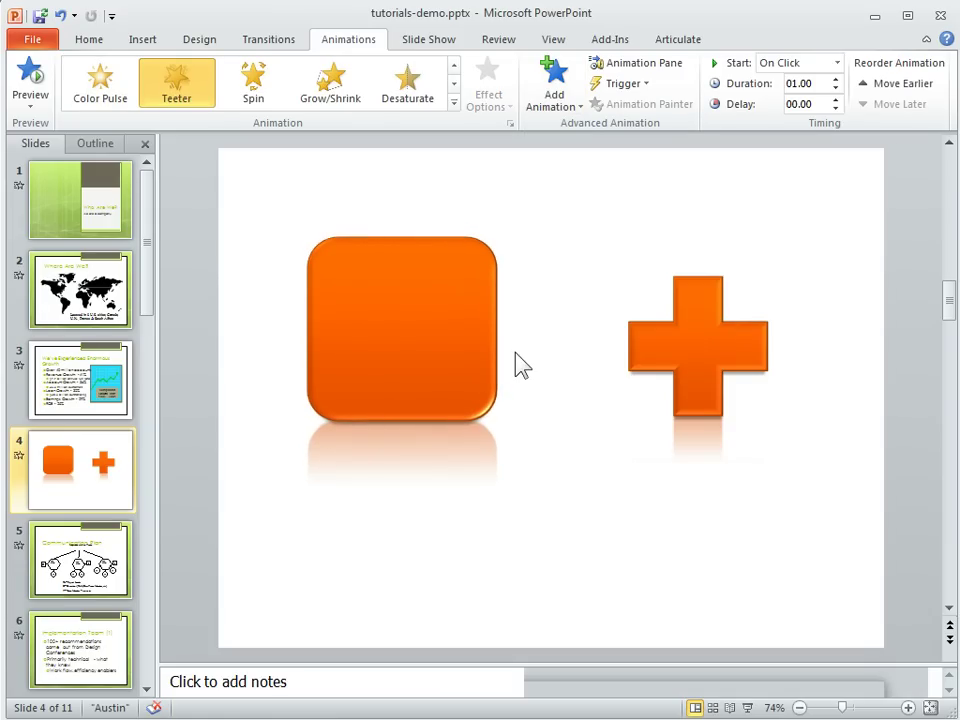
click(573, 110)
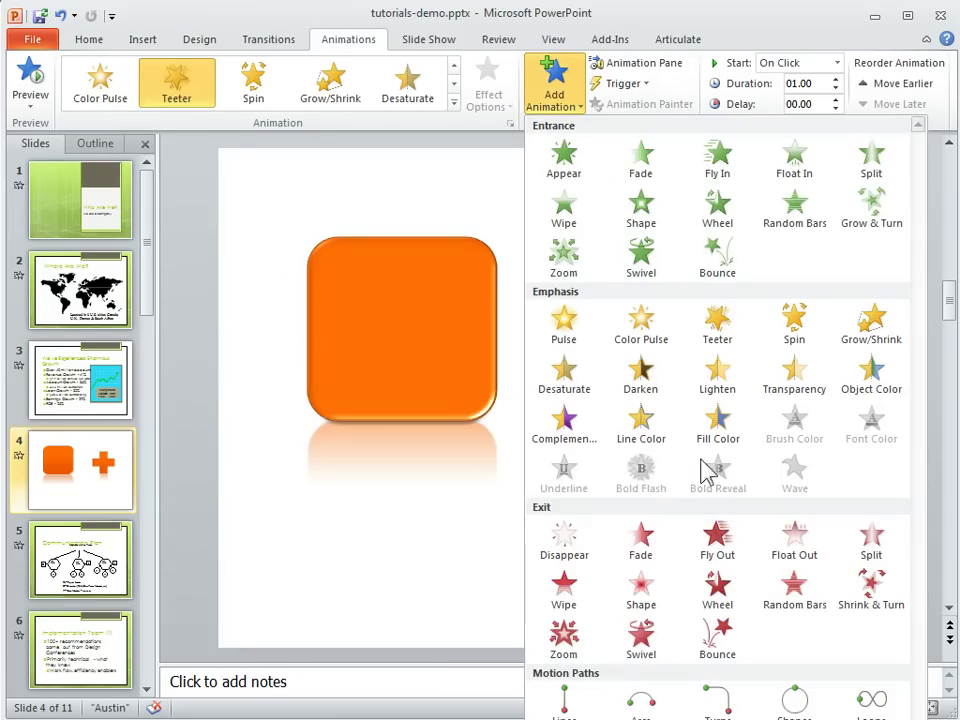
click(718, 543)
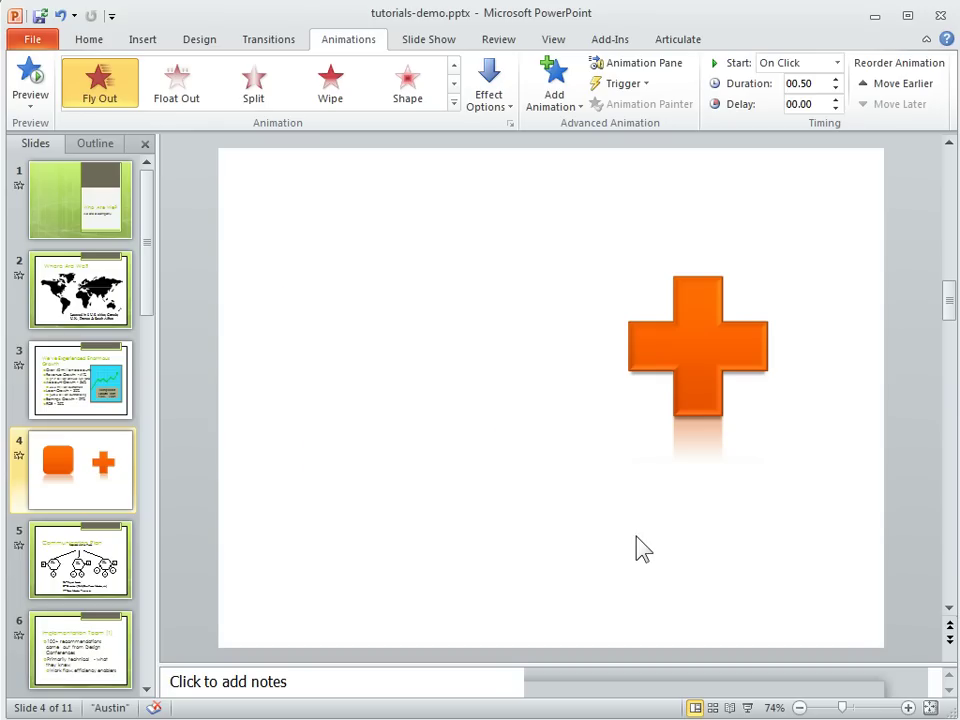
Preview the square's animations, then paint them onto the cross with Animation Painter.
click(32, 90)
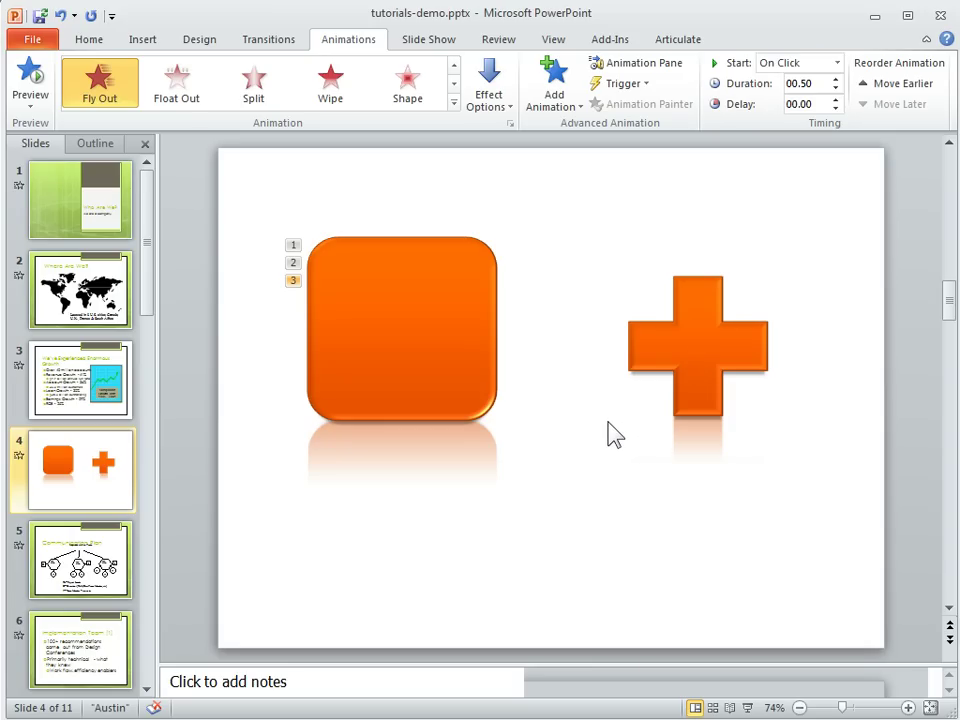
click(418, 285)
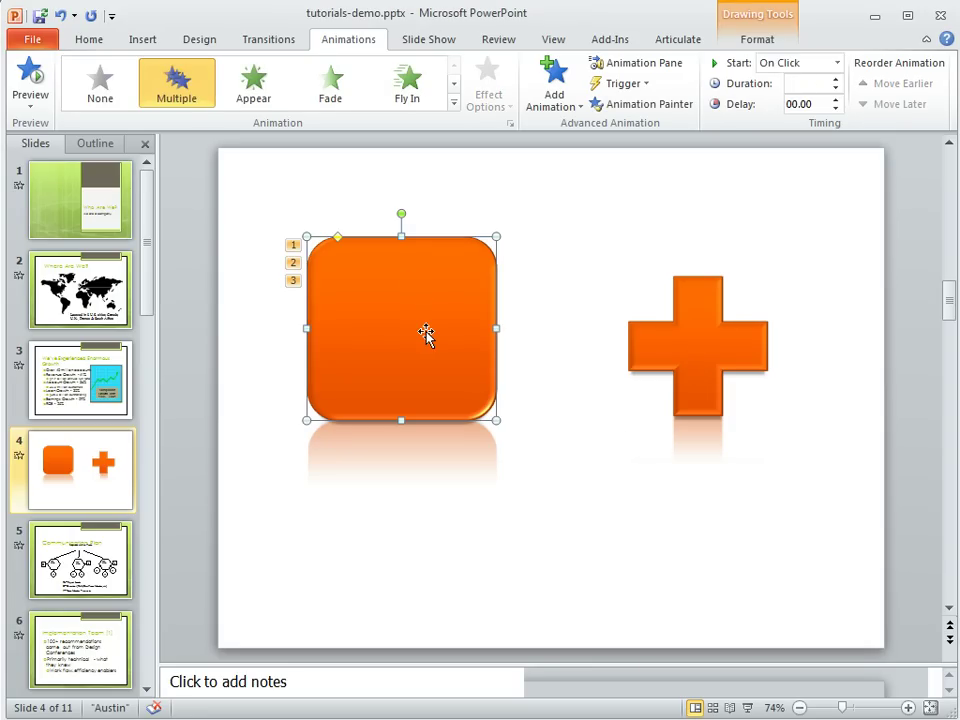
click(646, 110)
click(697, 350)
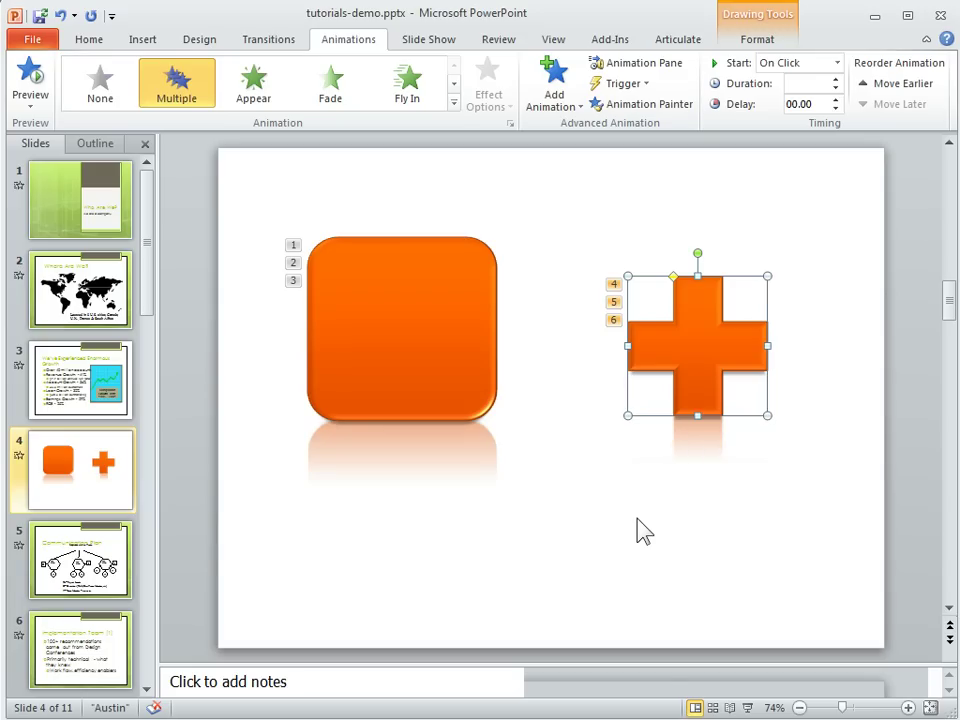
click(401, 317)
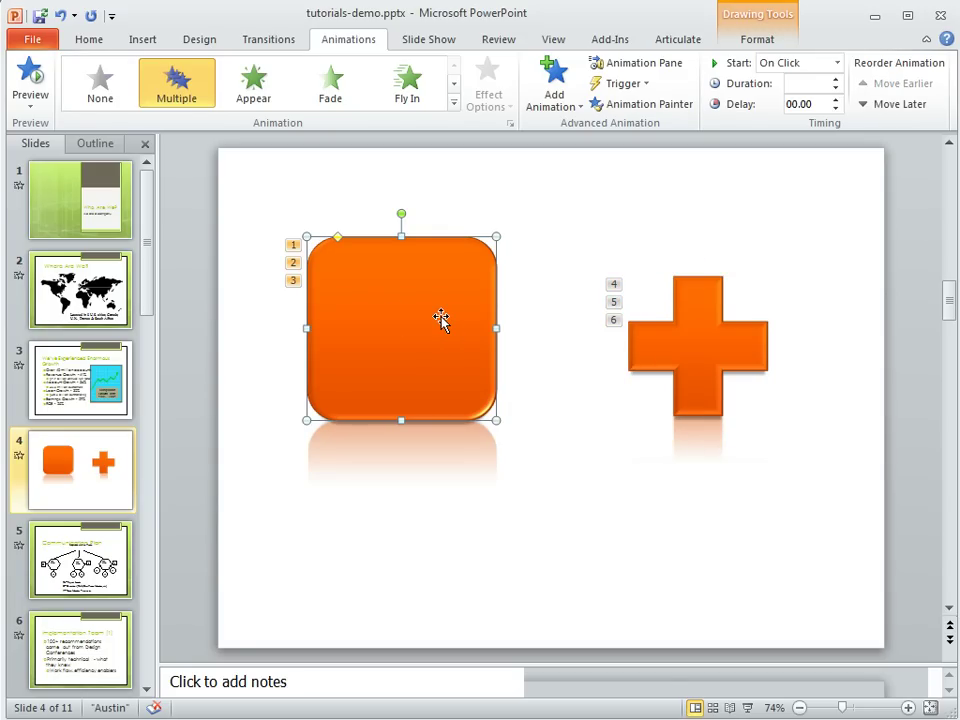
In the Animation Pane, set the square's Fly In effect to a 0.37 sec bounce end.
click(658, 64)
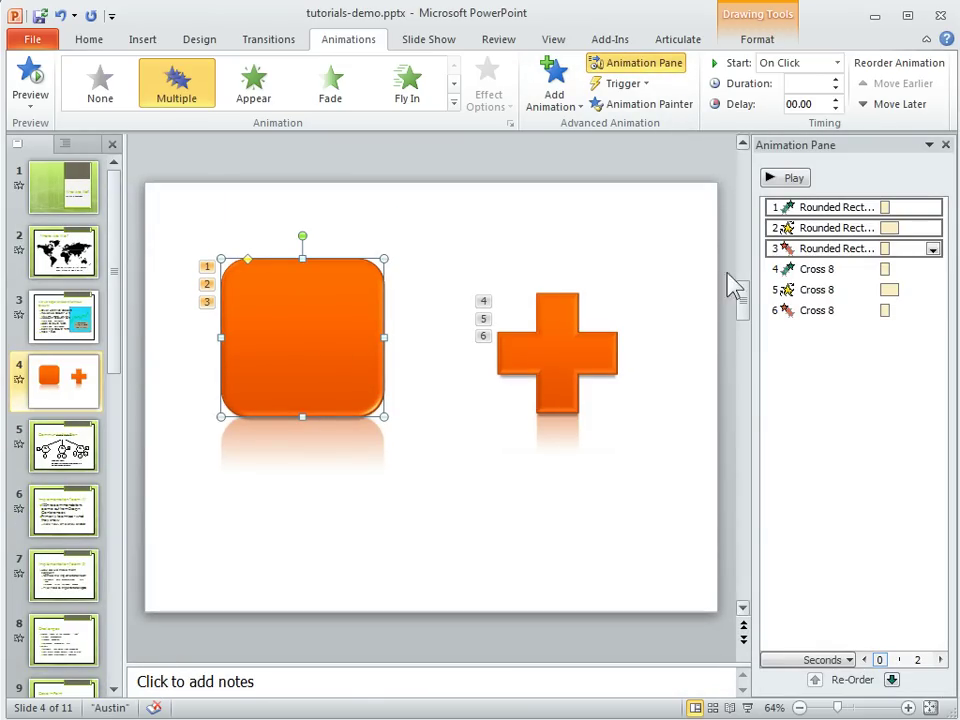
click(873, 207)
click(932, 208)
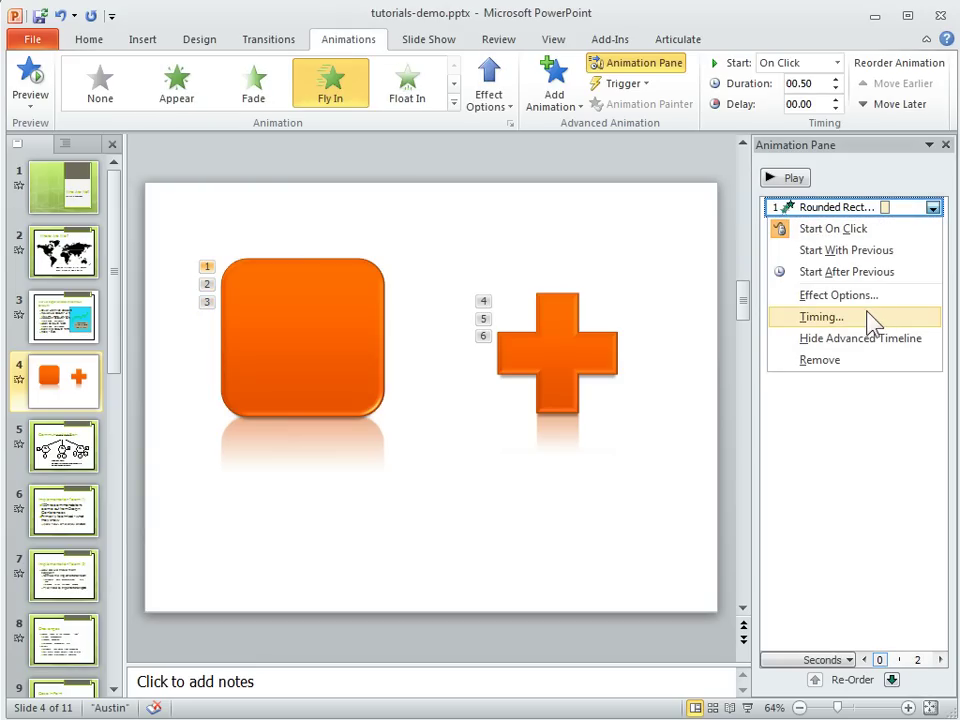
click(862, 294)
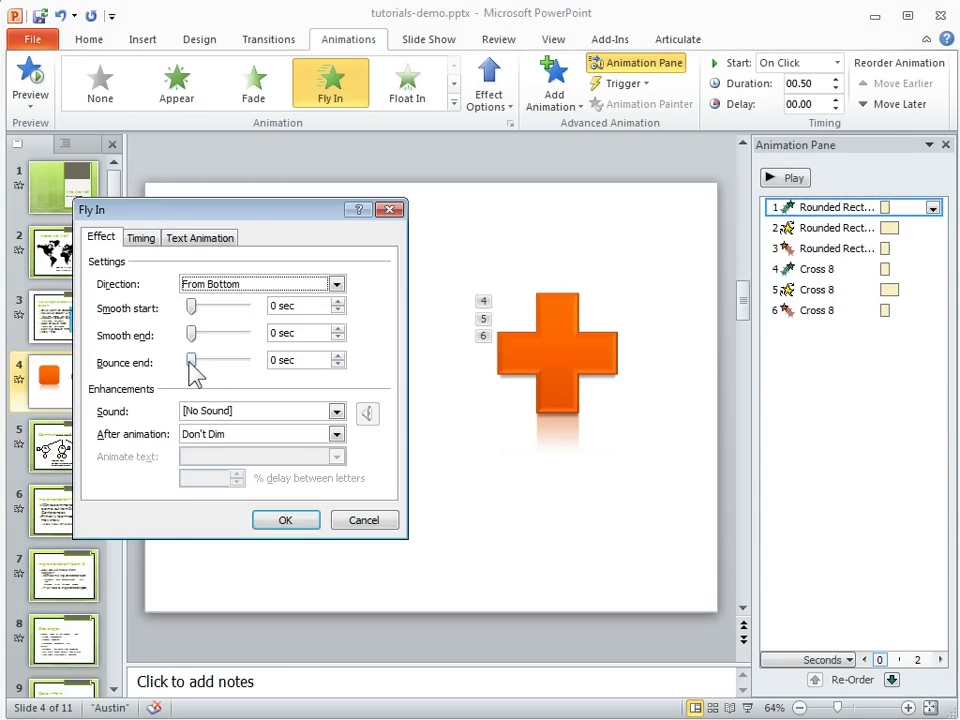
drag(189, 363, 231, 363)
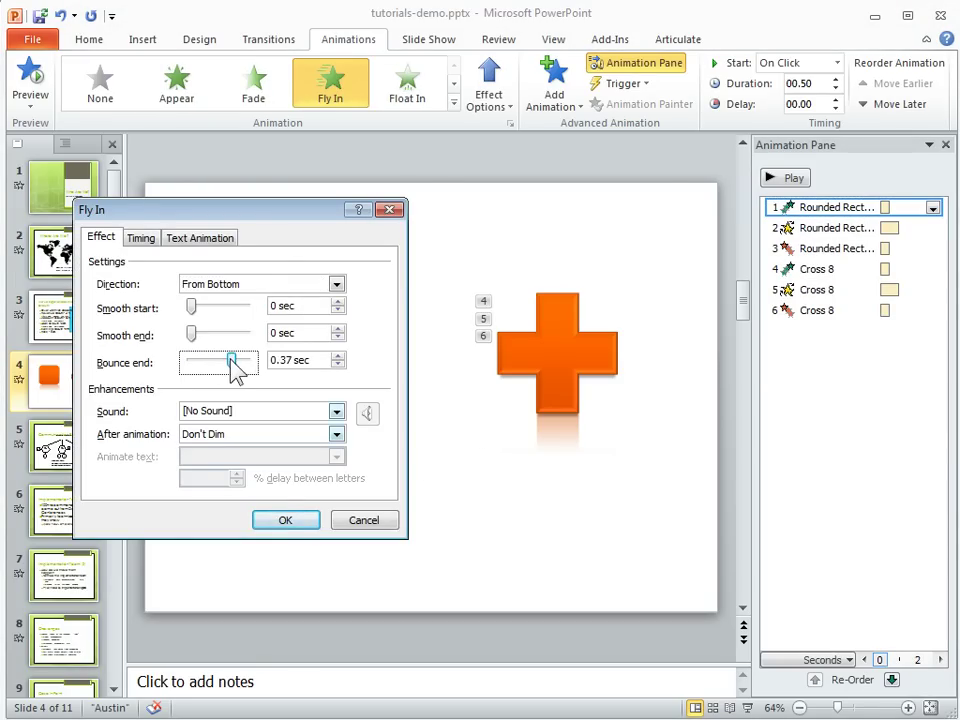
click(287, 520)
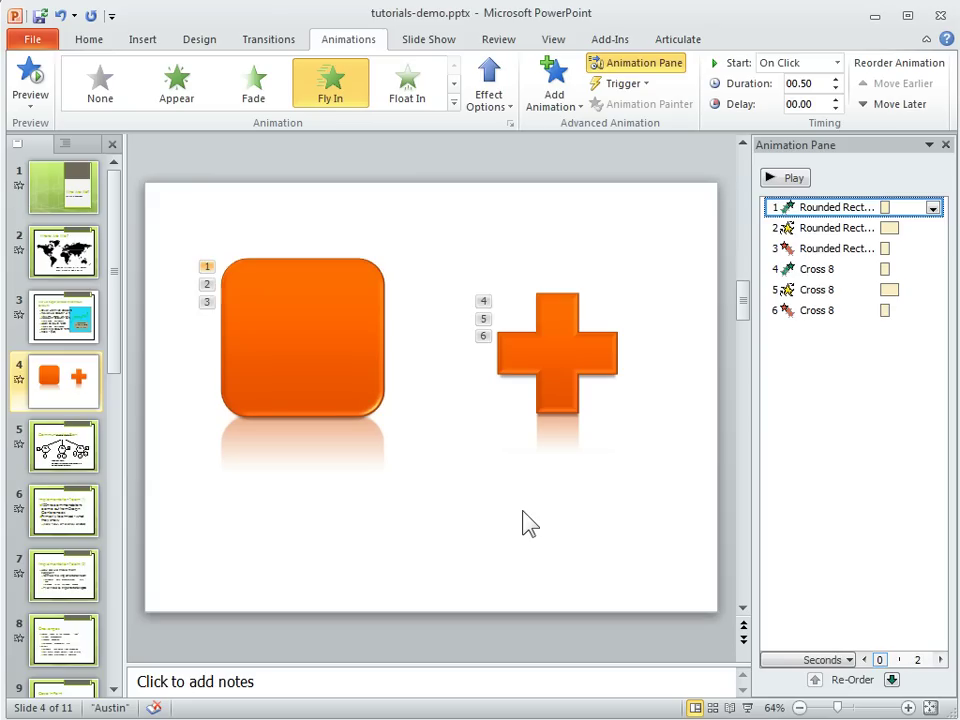
click(302, 356)
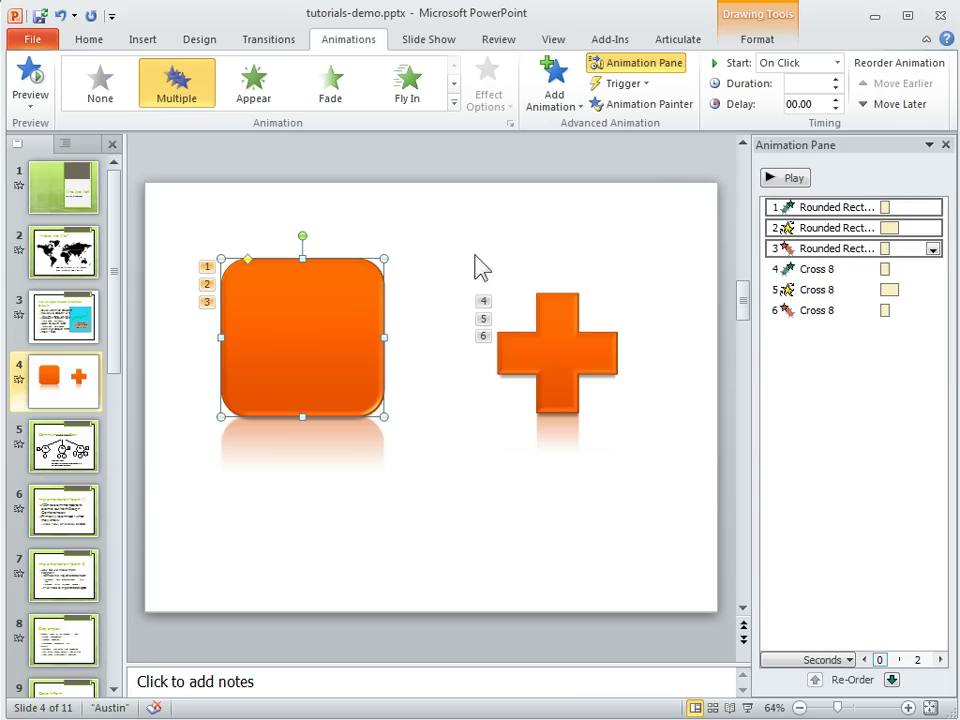
Paint the square's updated animations, bounced Fly In included, onto the cross.
click(674, 109)
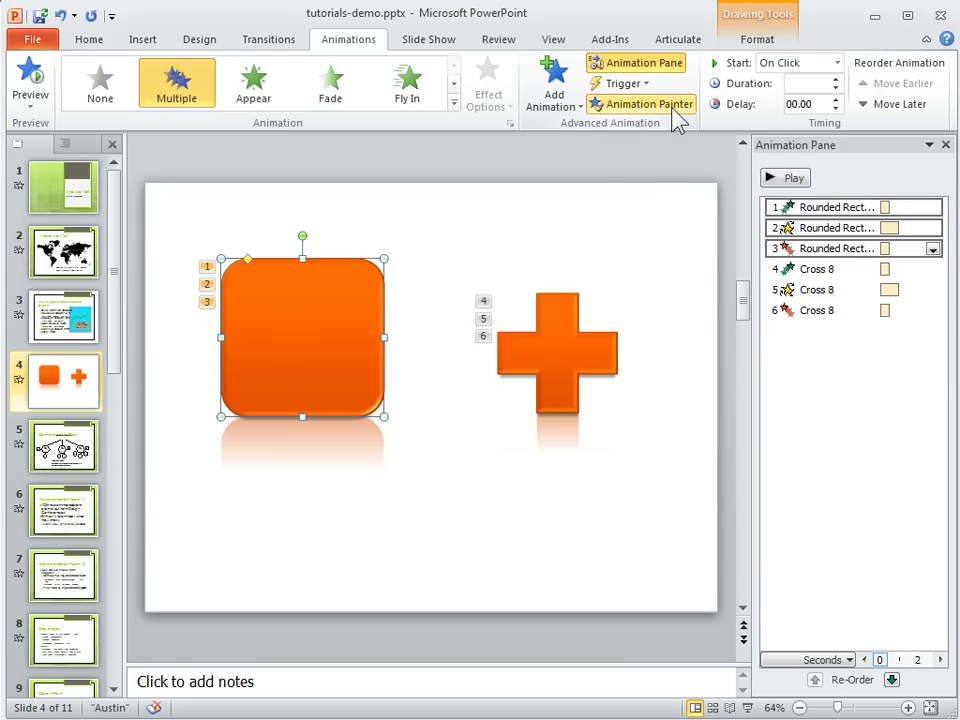
click(563, 350)
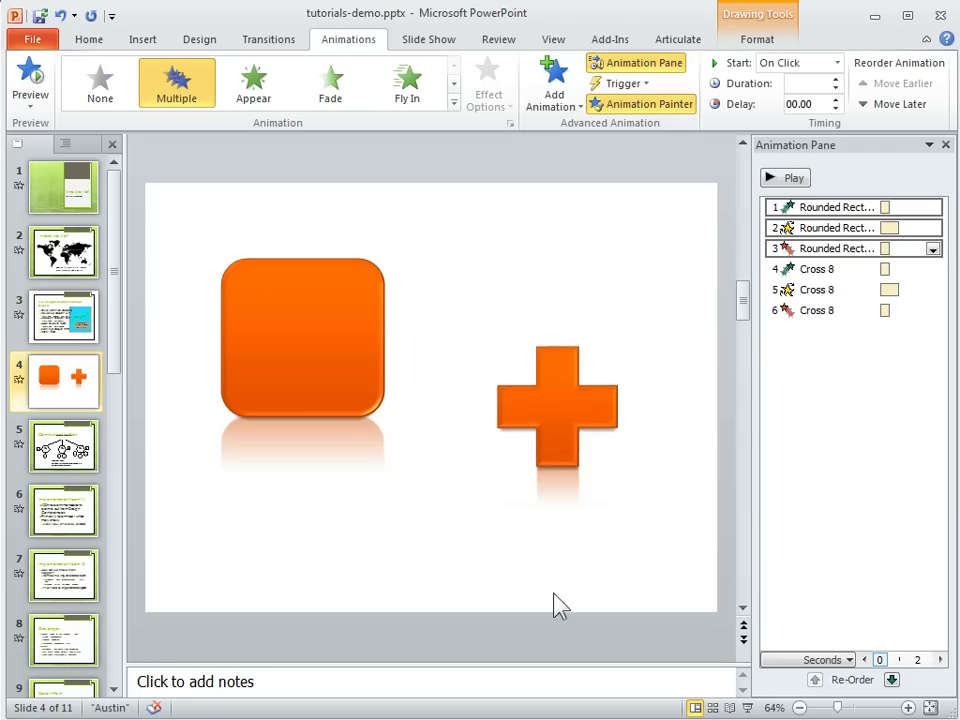